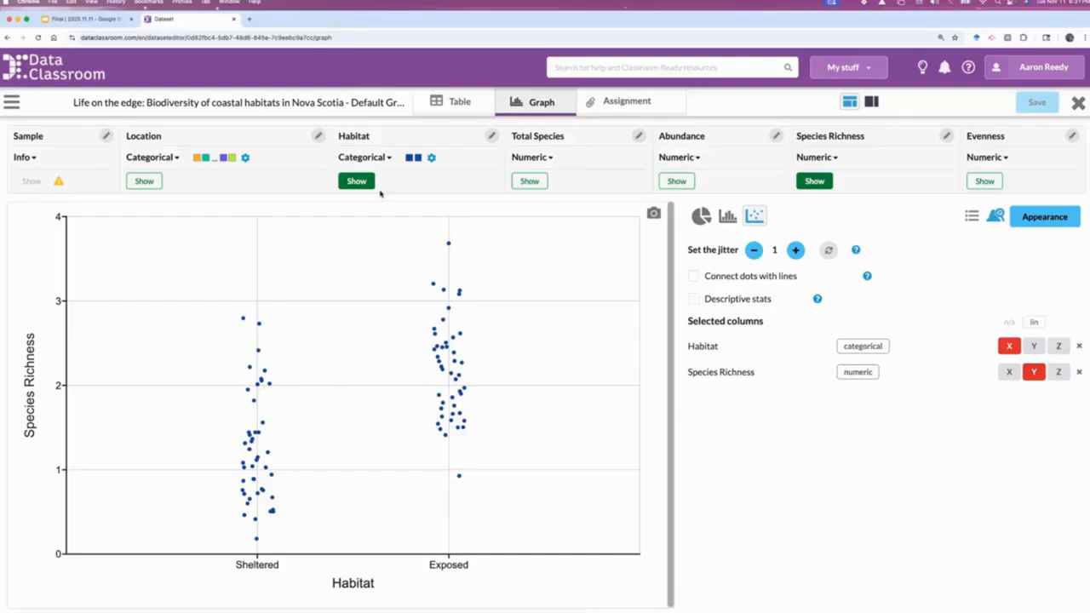
Give the Sheltered value of the Habitat column a mostly transparent custom version of its blue color
left_click(412, 158)
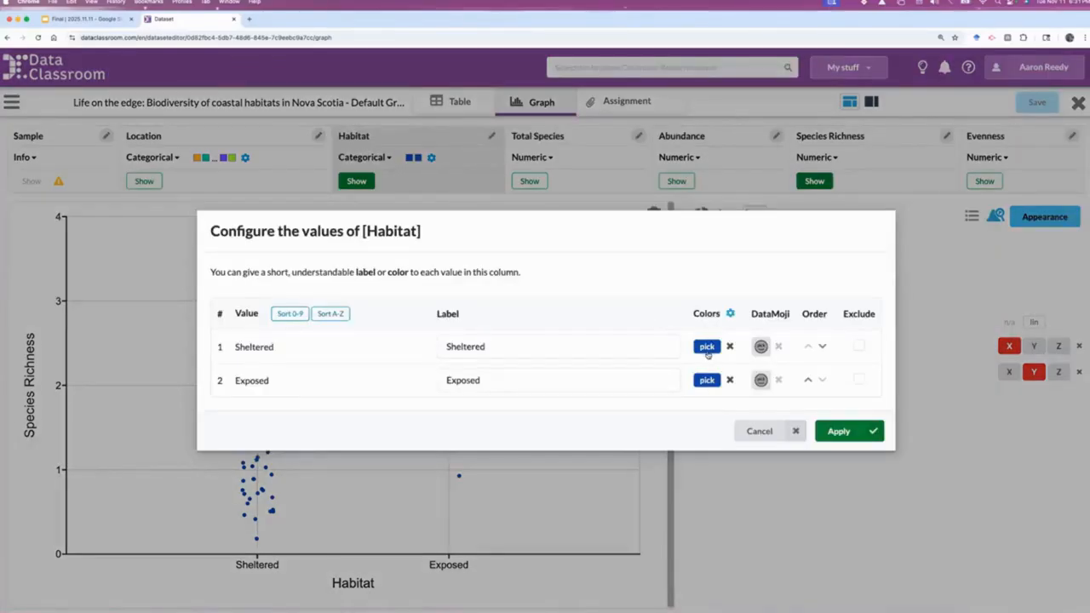
left_click(708, 347)
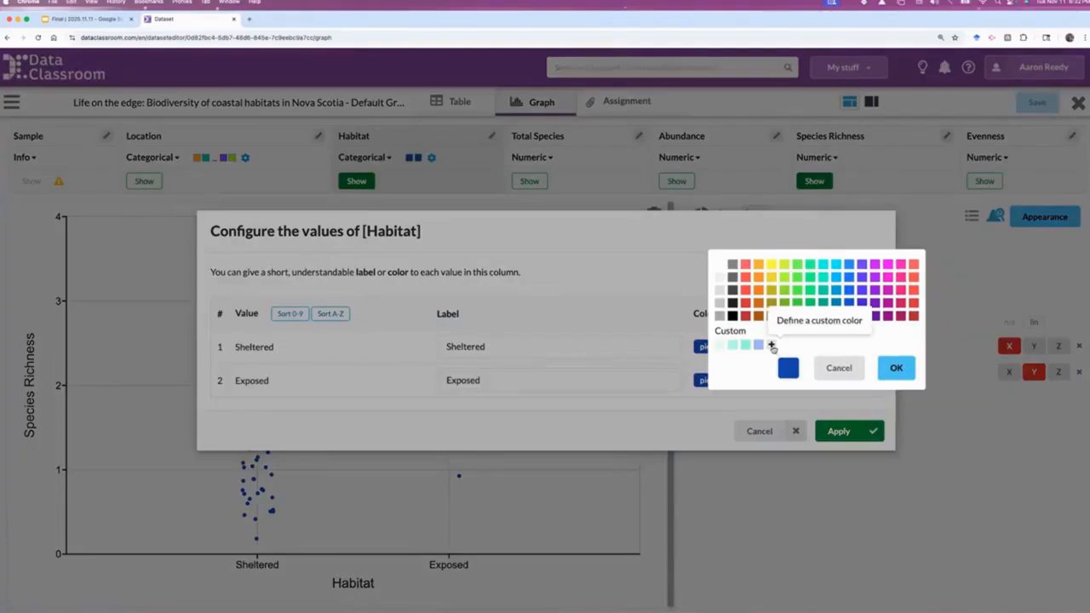
left_click(773, 345)
left_click_drag(912, 393, 764, 393)
left_click(896, 456)
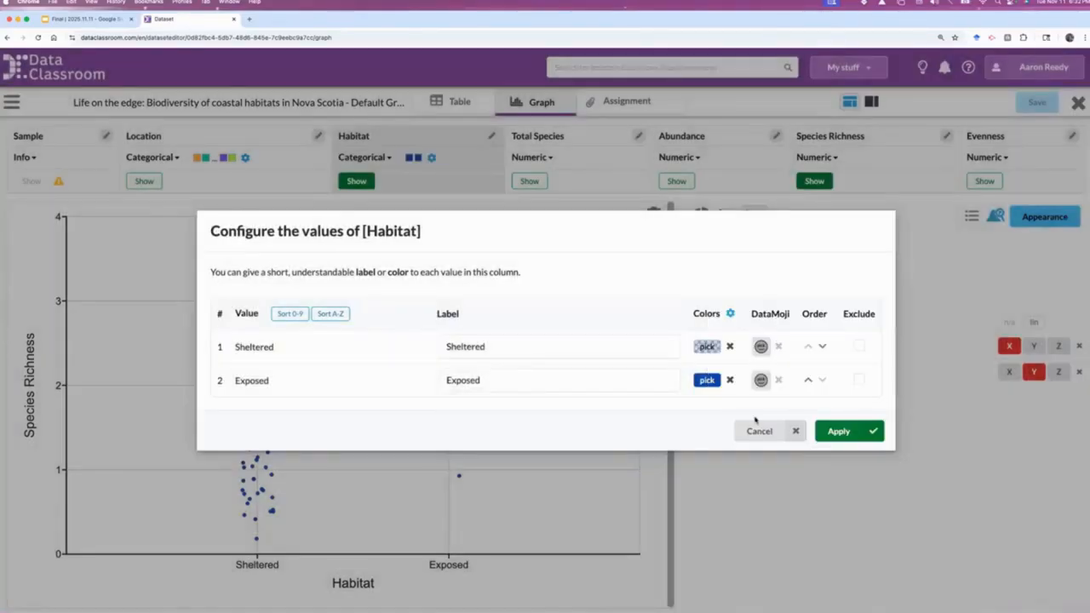
Give the Exposed value of Habitat the mostly transparent green #04d8a33a and apply the new value colors
left_click(710, 382)
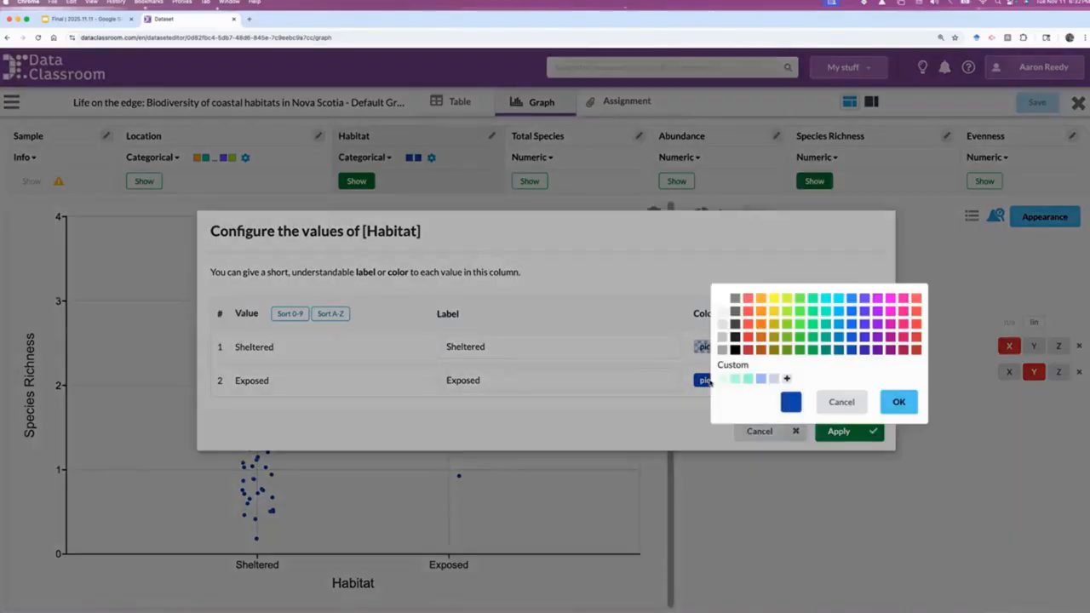
left_click(827, 330)
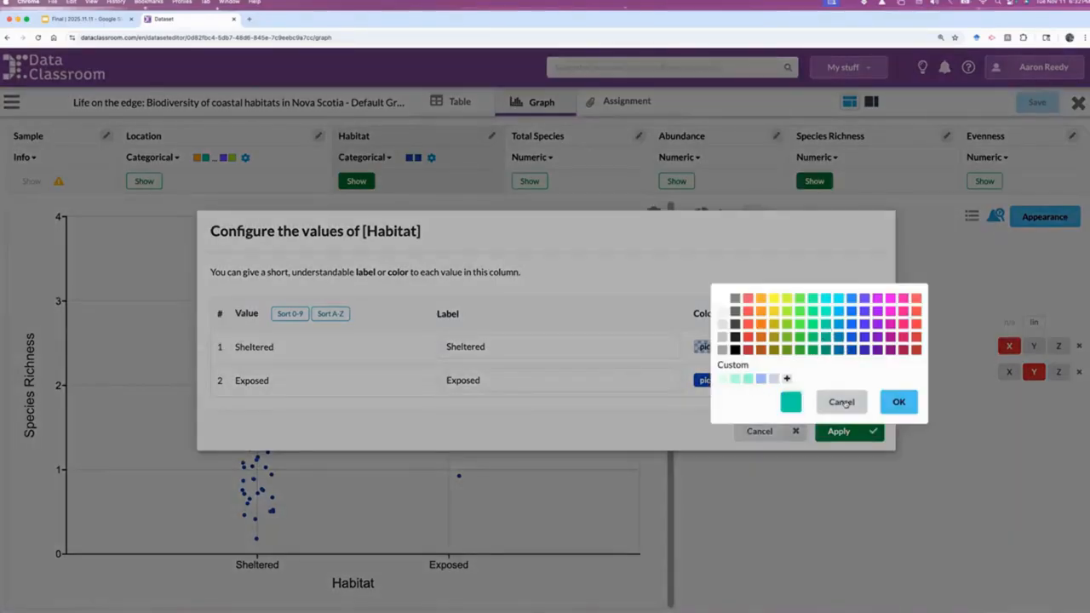
left_click(787, 378)
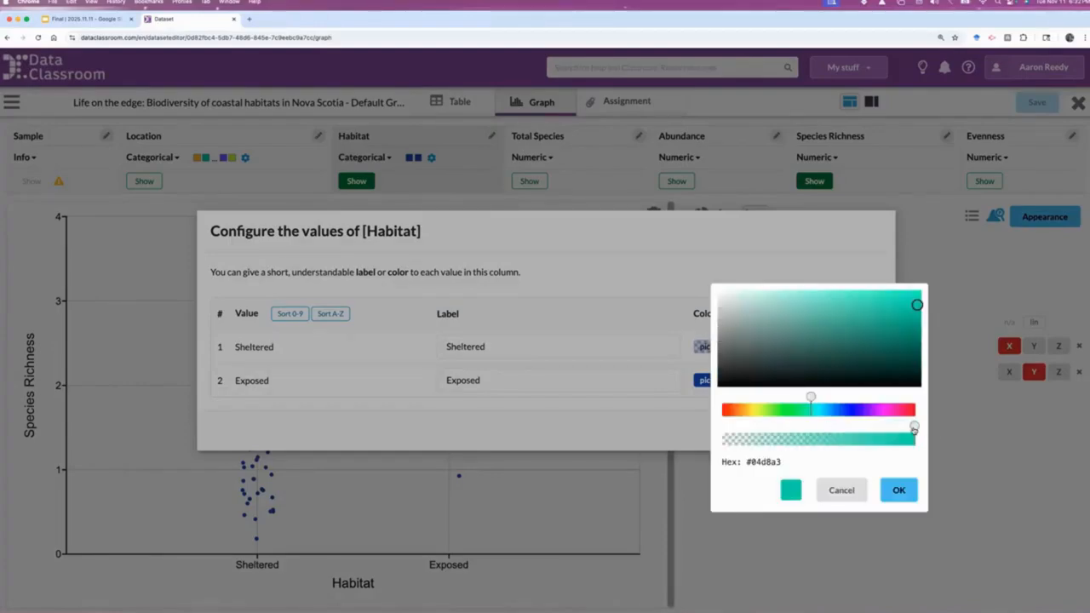
left_click_drag(913, 428, 768, 433)
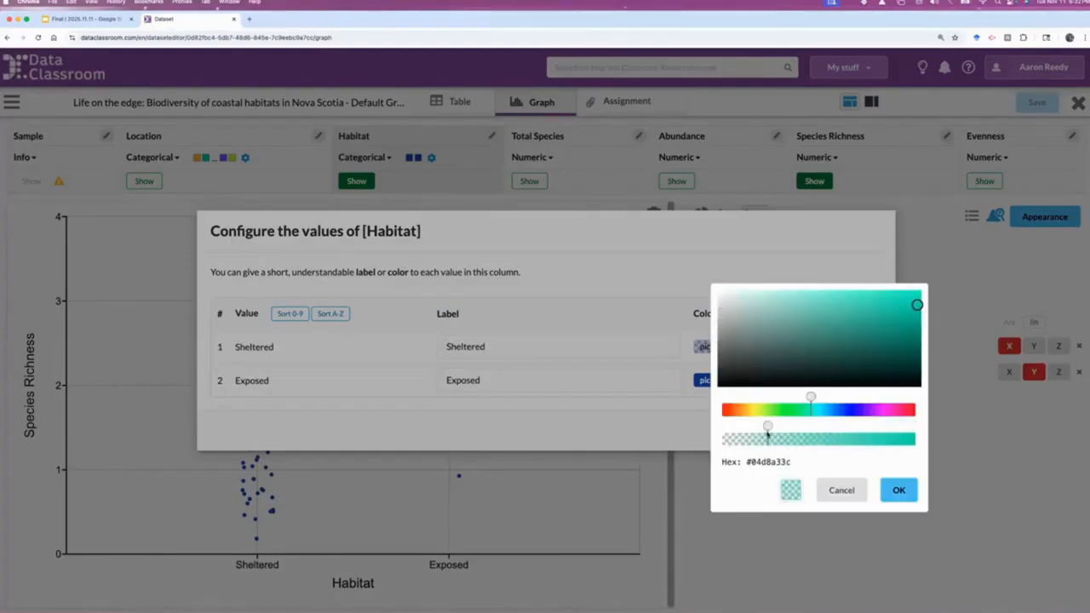
left_click(903, 494)
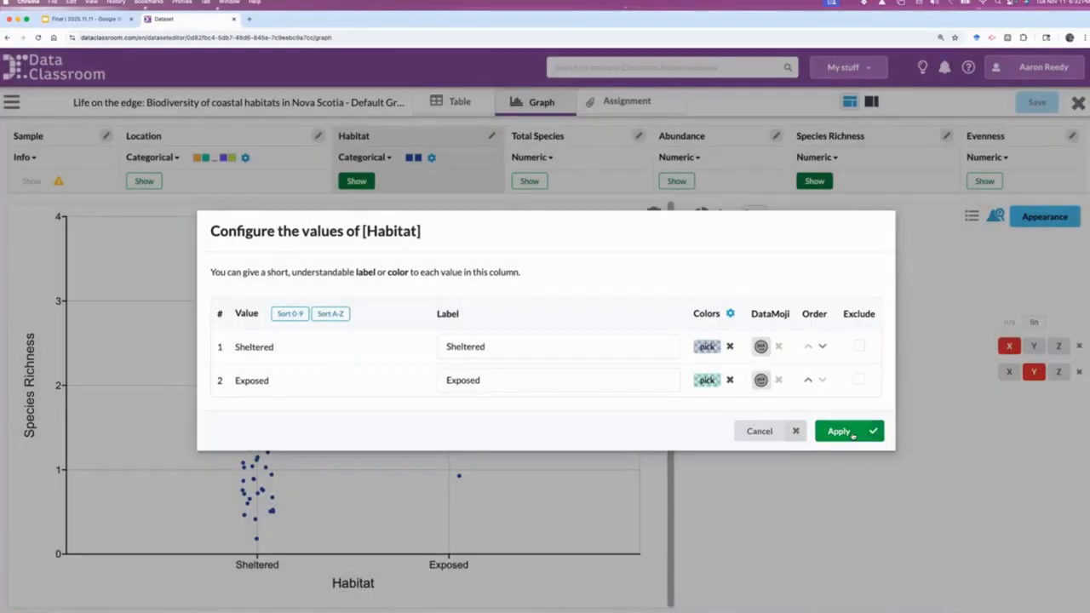
left_click(856, 434)
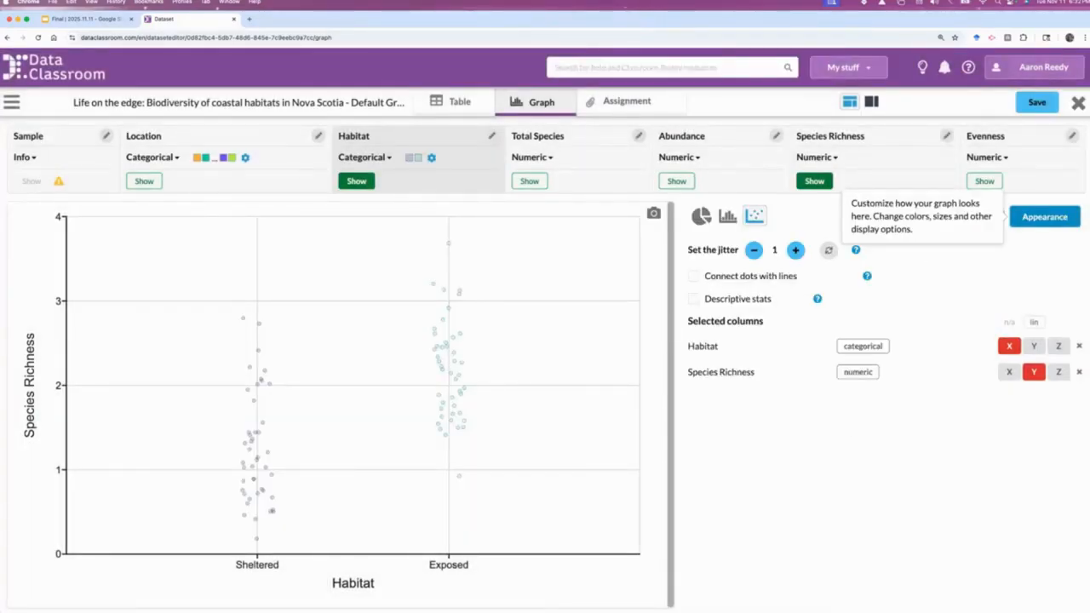
Increase the scatter plot's point size to 12 in the graph's appearance settings
left_click(1044, 217)
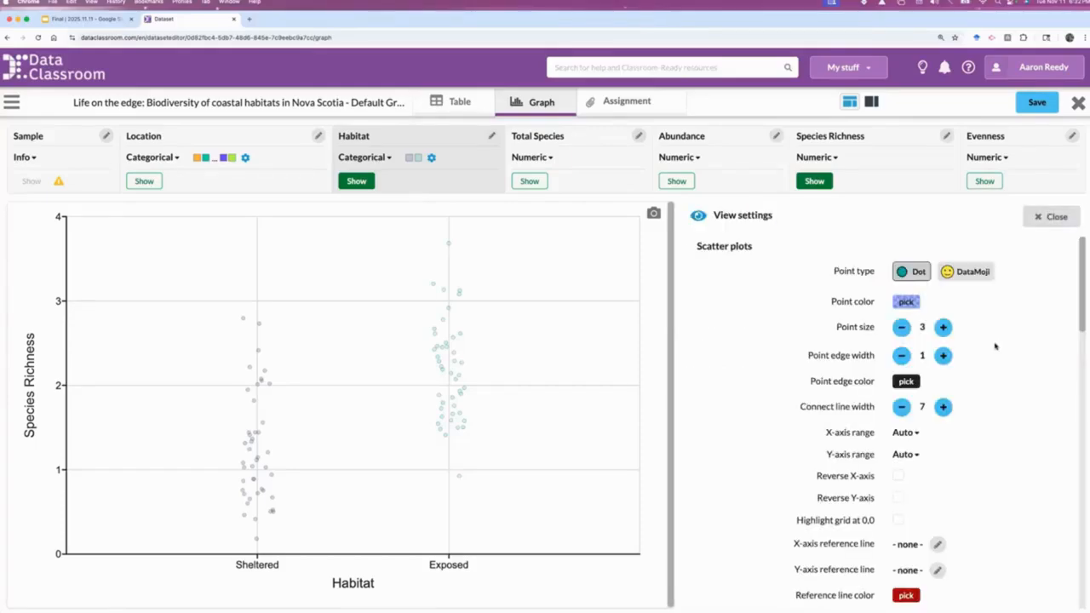
left_click(943, 328)
left_click(943, 328)
left_click(943, 328)
left_click(943, 328)
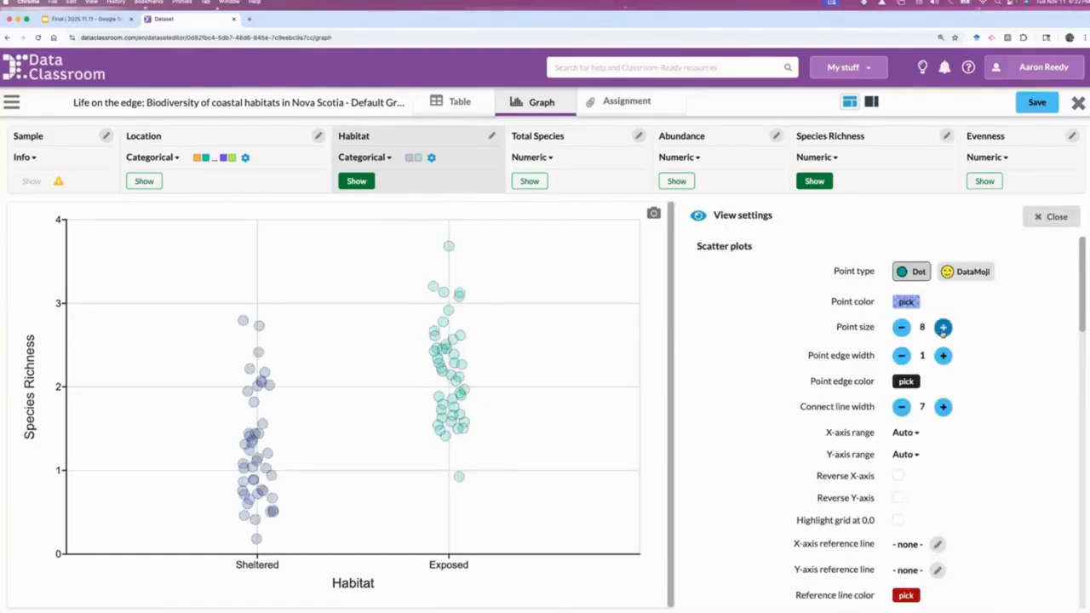
left_click(943, 328)
left_click(943, 328)
left_click(943, 328)
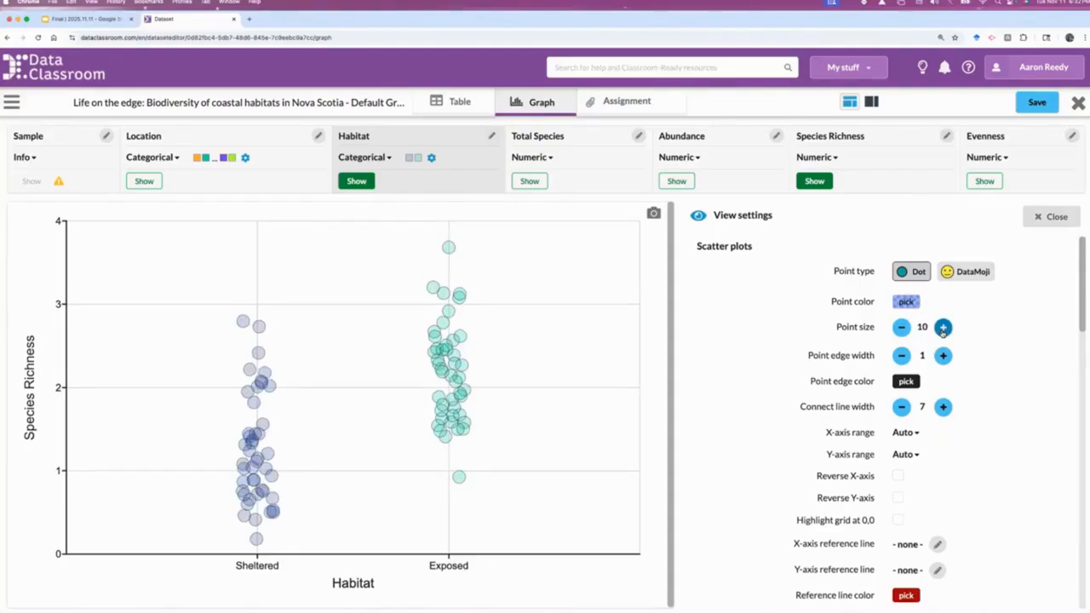
left_click(943, 329)
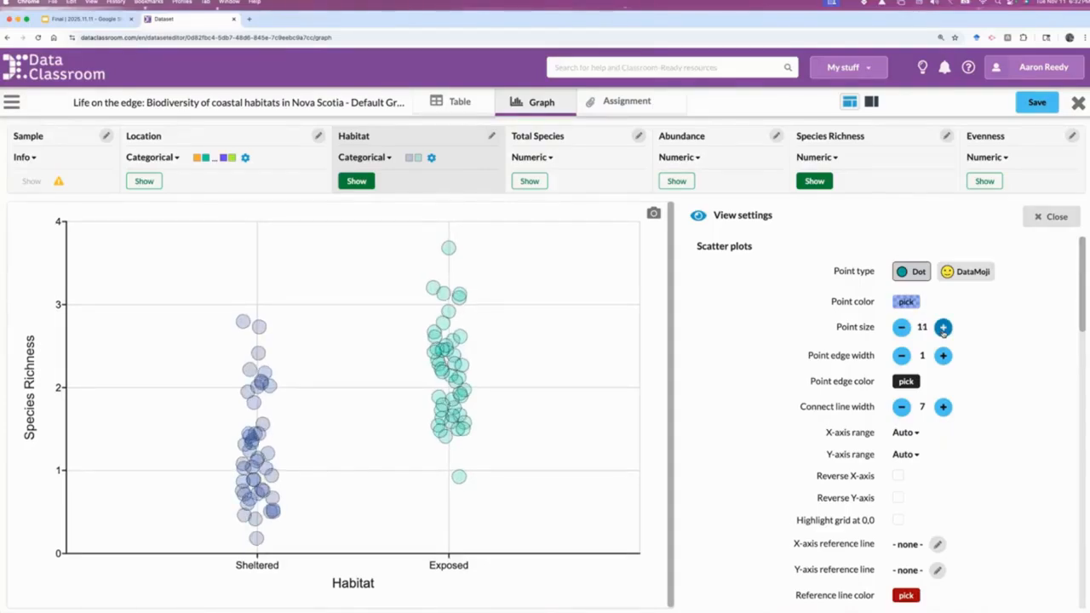
left_click(943, 329)
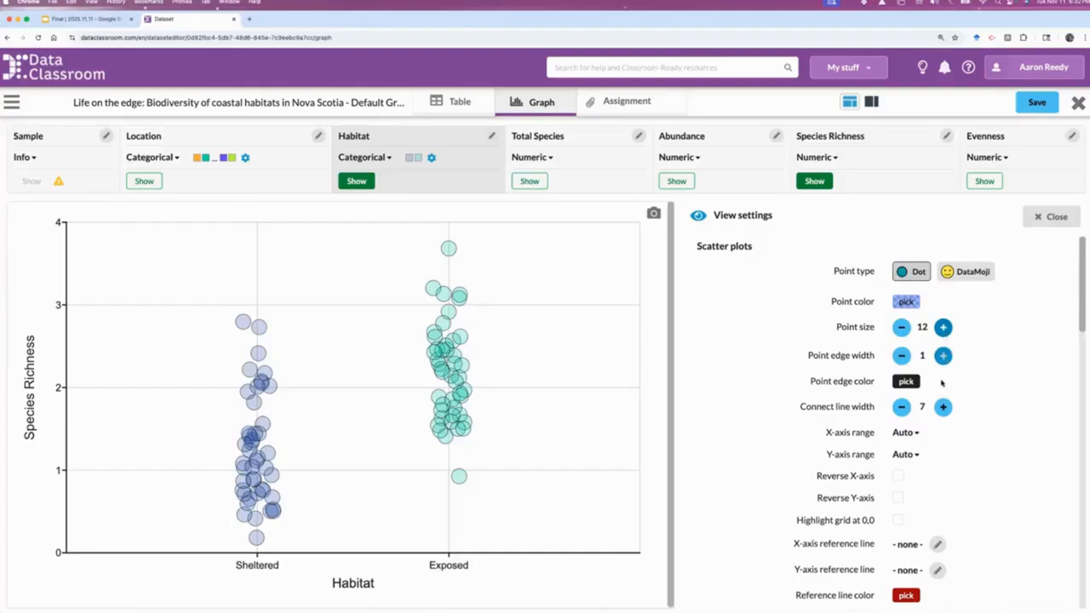
Hide the graph's grid lines and set the point edge width to 0
scroll(894, 519, "down", 5)
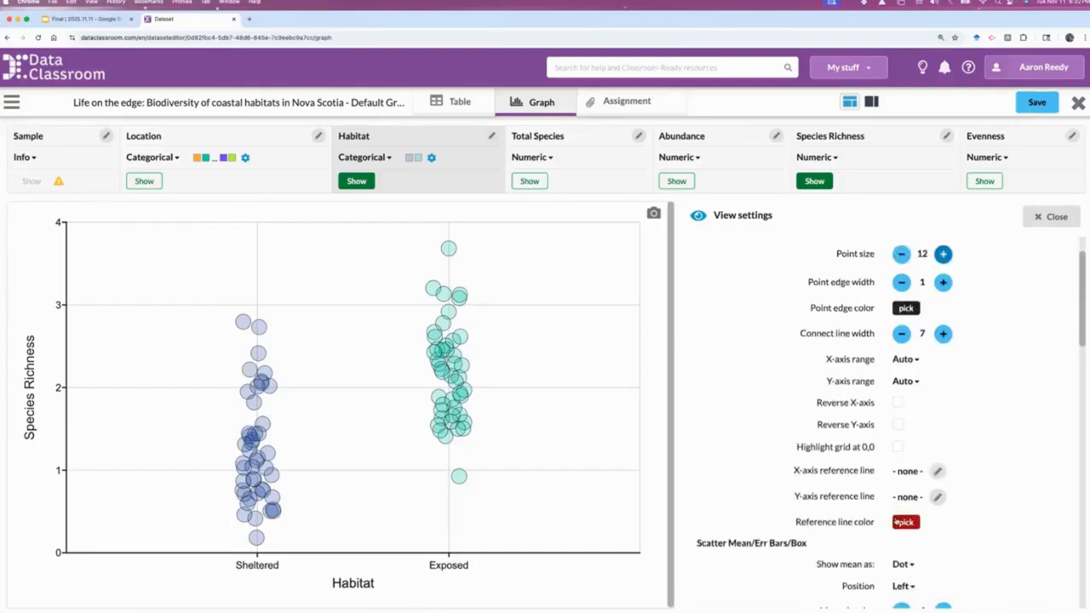
scroll(896, 522, "down", 10)
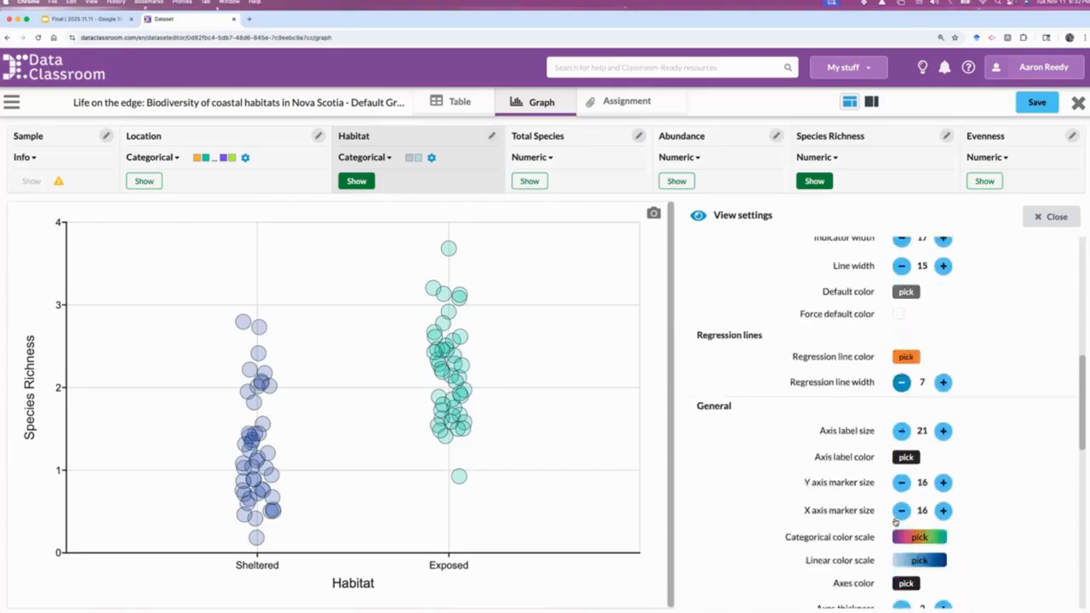
scroll(896, 524, "down", 3)
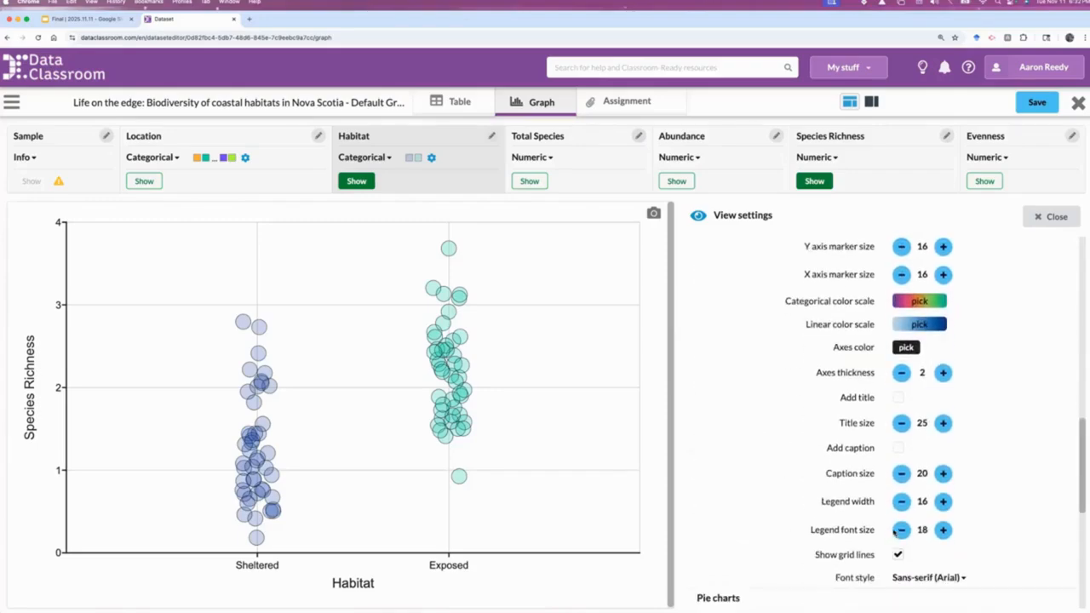
scroll(896, 530, "down", 1)
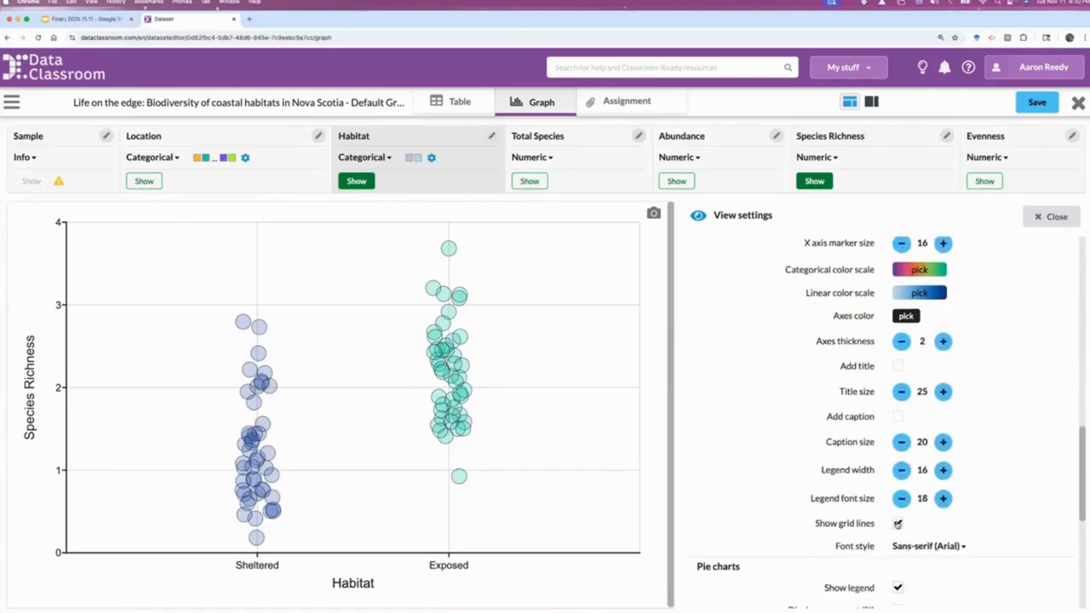
left_click(897, 524)
scroll(916, 345, "up", 10)
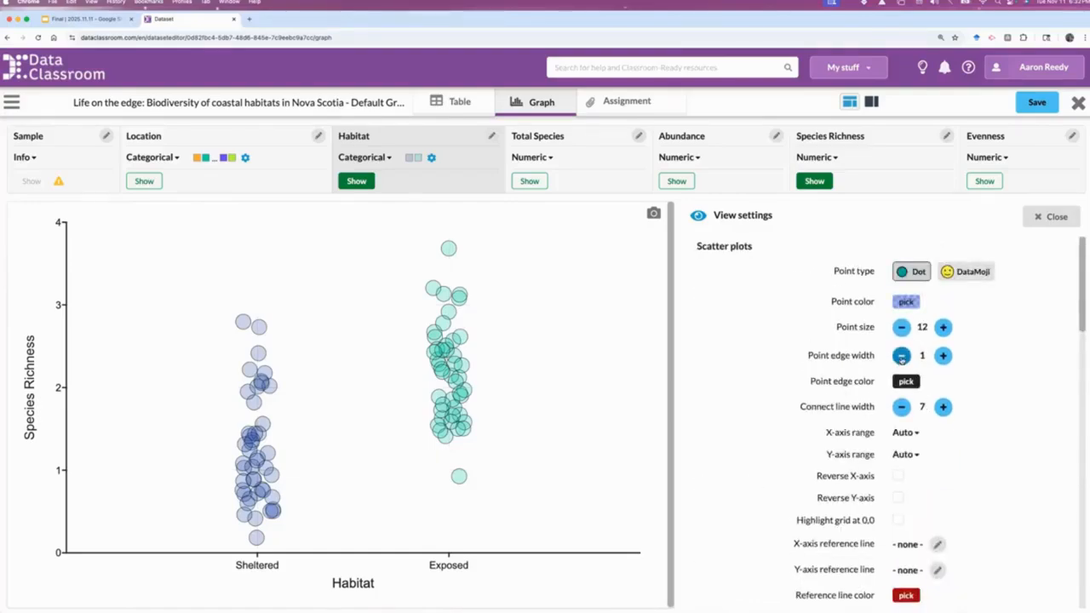
left_click(901, 356)
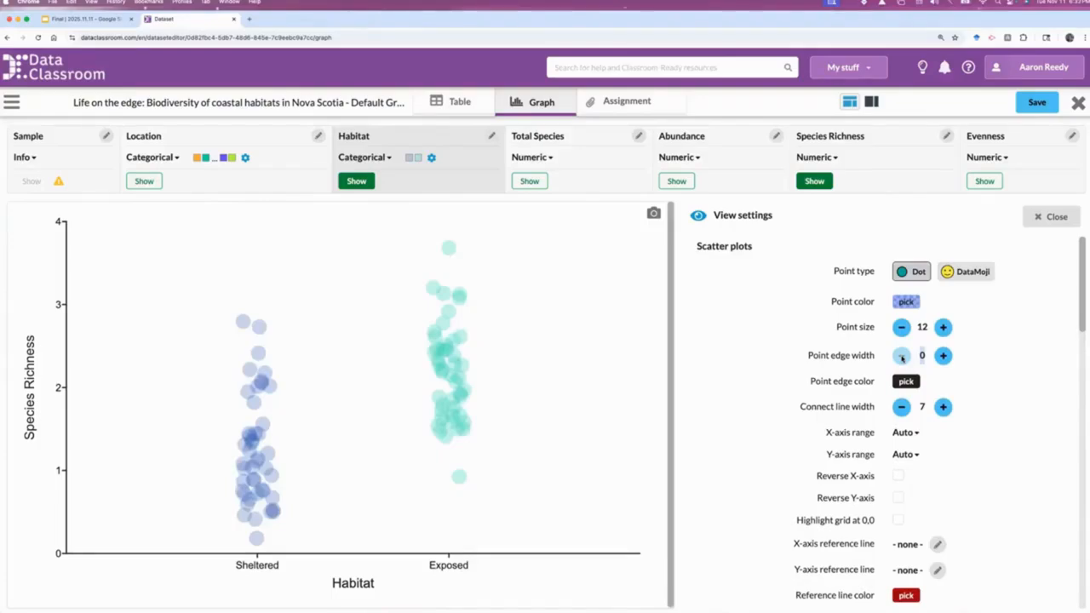
Show the scatter plot mean as a Bar and set its position to Center
scroll(920, 556, "down", 5)
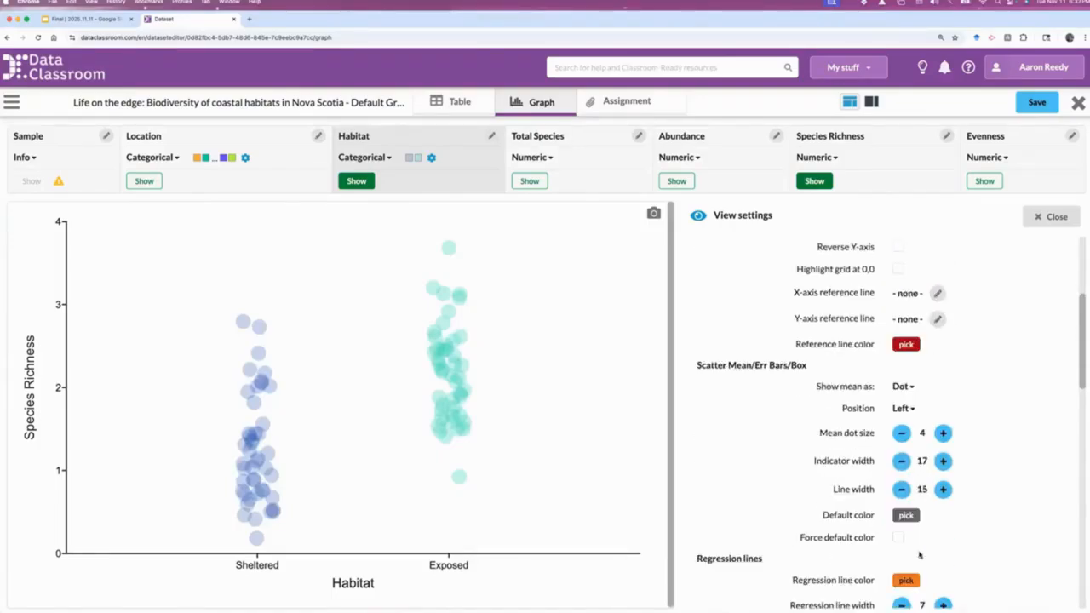
scroll(913, 511, "up", 3)
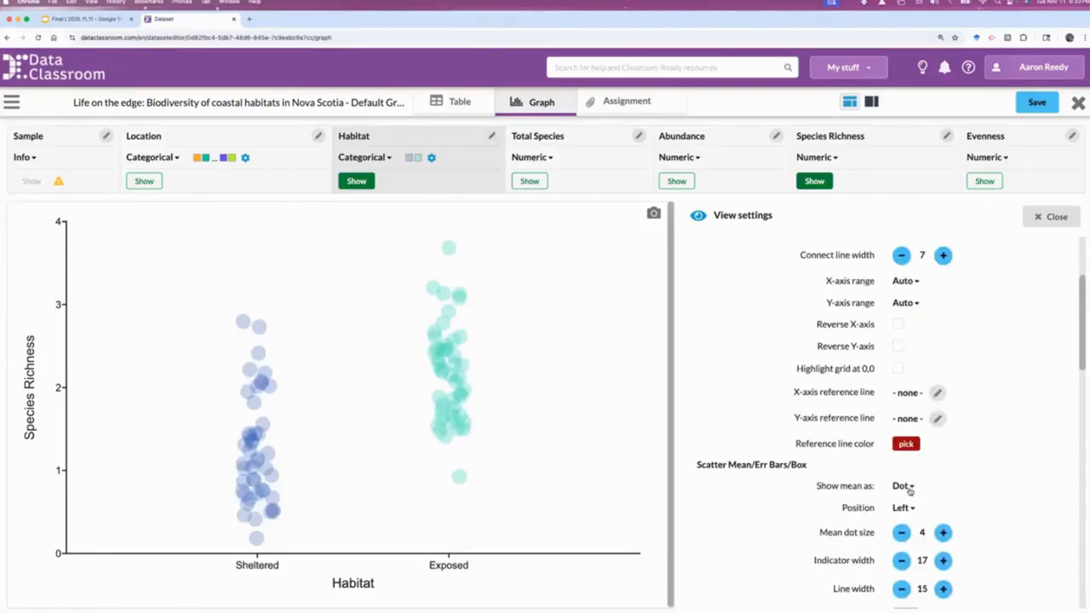
left_click(909, 487)
left_click(911, 504)
left_click(910, 508)
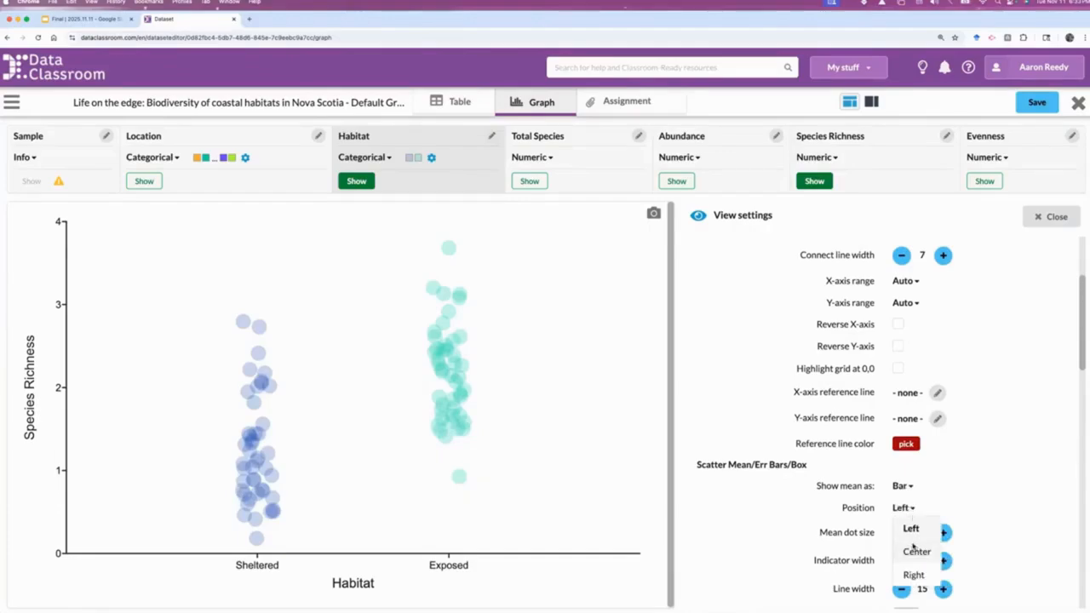
left_click(917, 552)
Widen the mean and error bar indicator to 27 and close the appearance settings
scroll(937, 511, "down", 3)
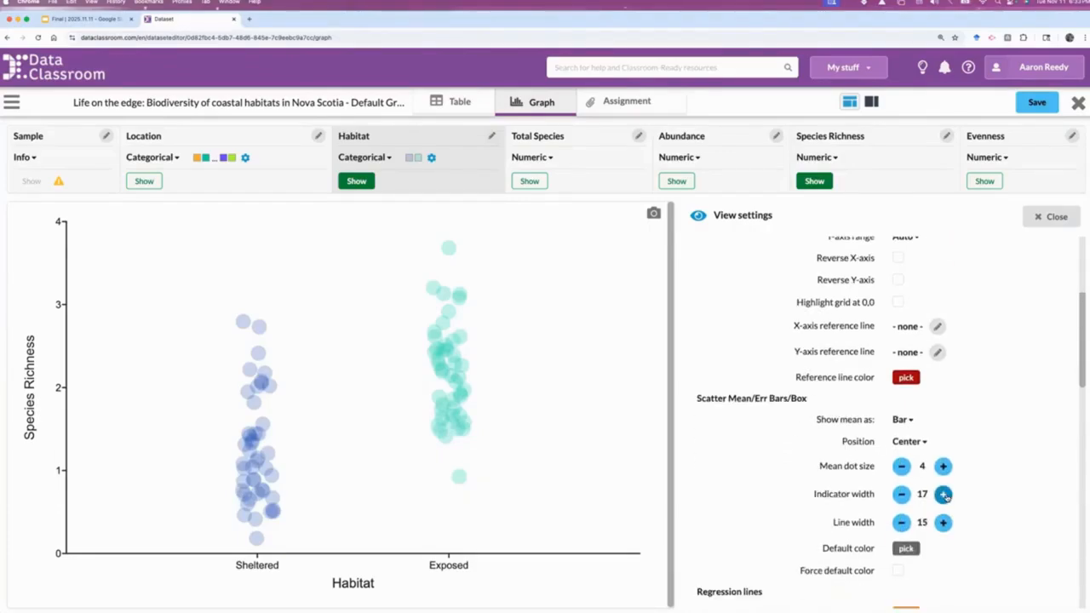
left_click(944, 495)
left_click(943, 495)
left_click(943, 495)
left_click(944, 495)
left_click(944, 495)
left_click(944, 495)
left_click(1053, 217)
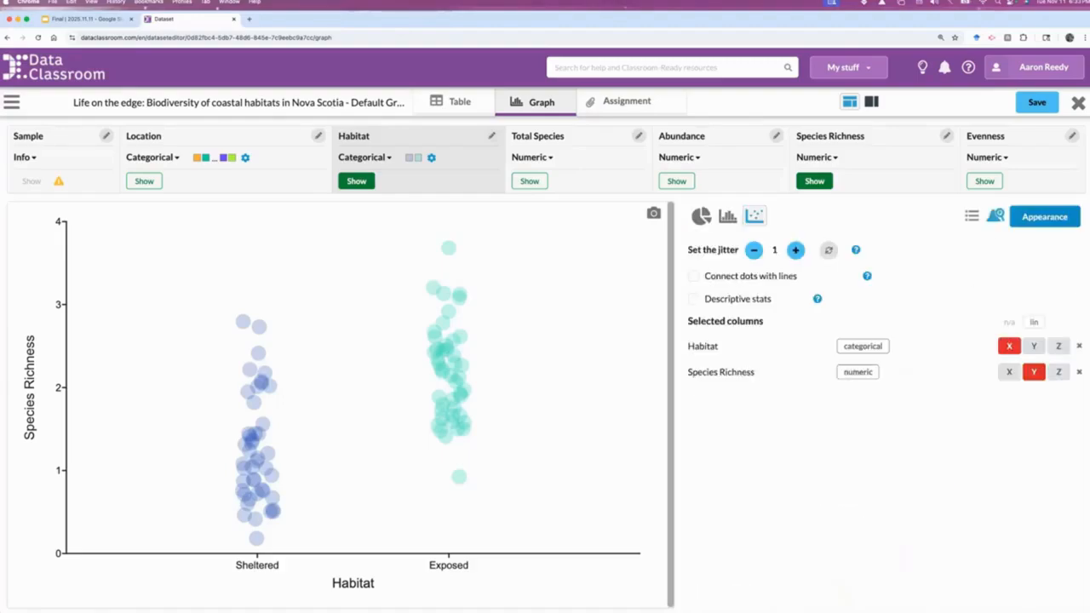
Add descriptive stats to the graph and make them Mean-based
left_click(694, 300)
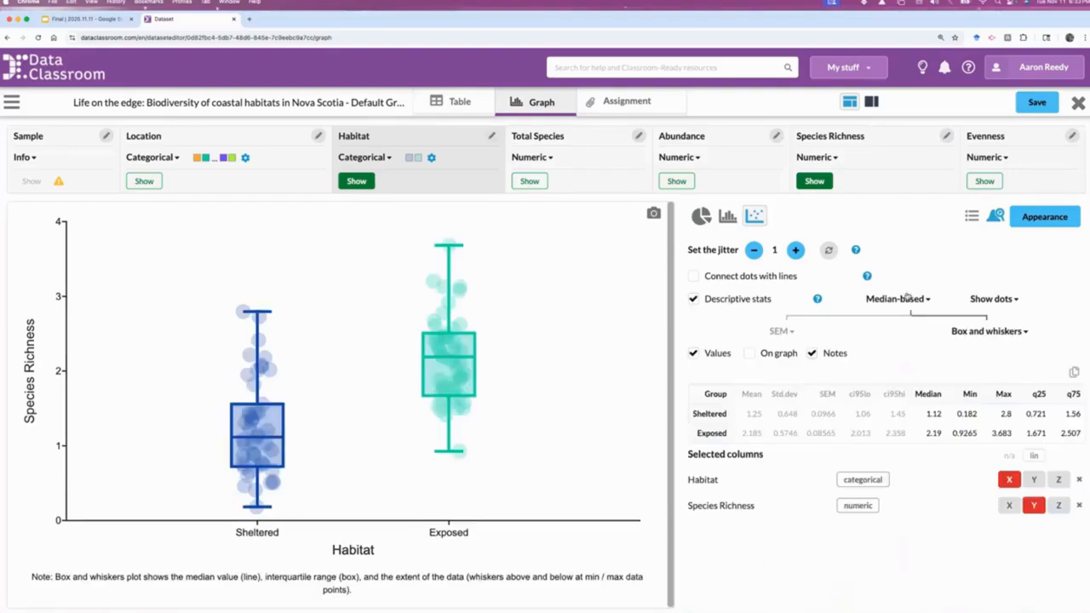
left_click(905, 299)
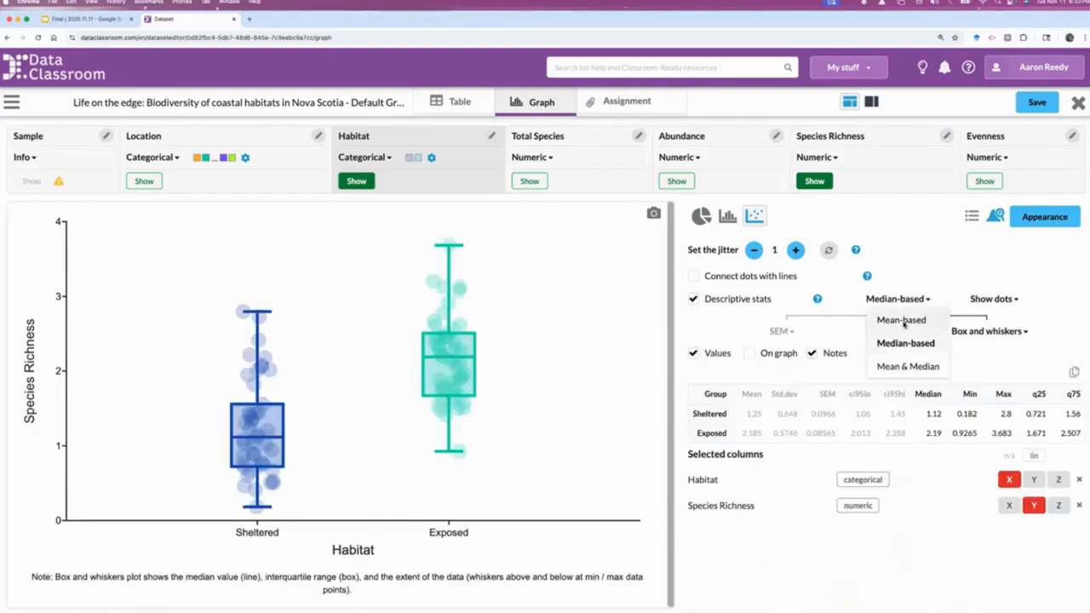
left_click(903, 322)
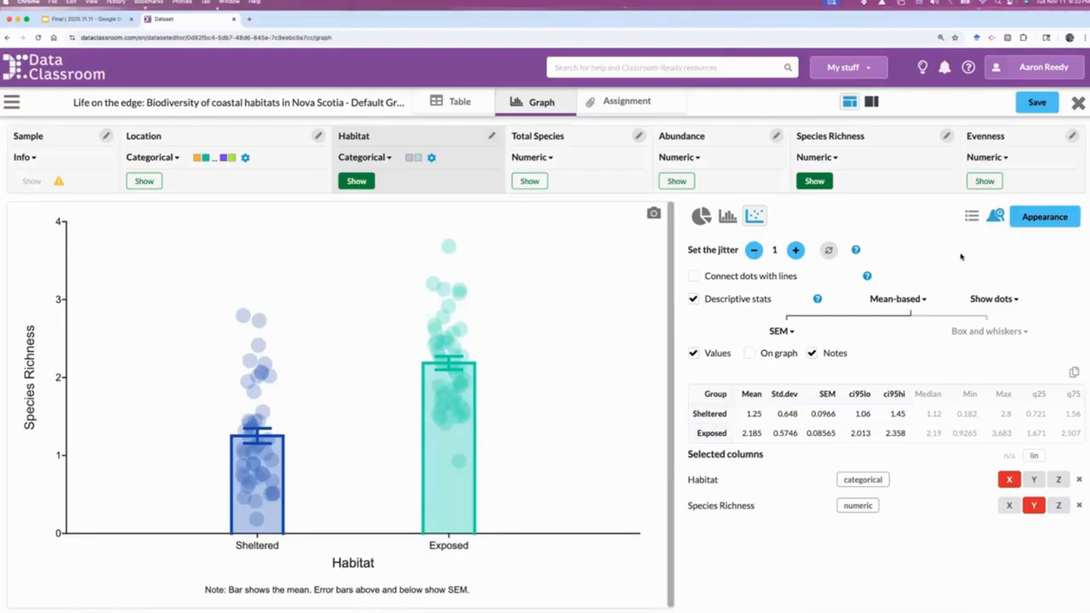
mouse_move(445, 349)
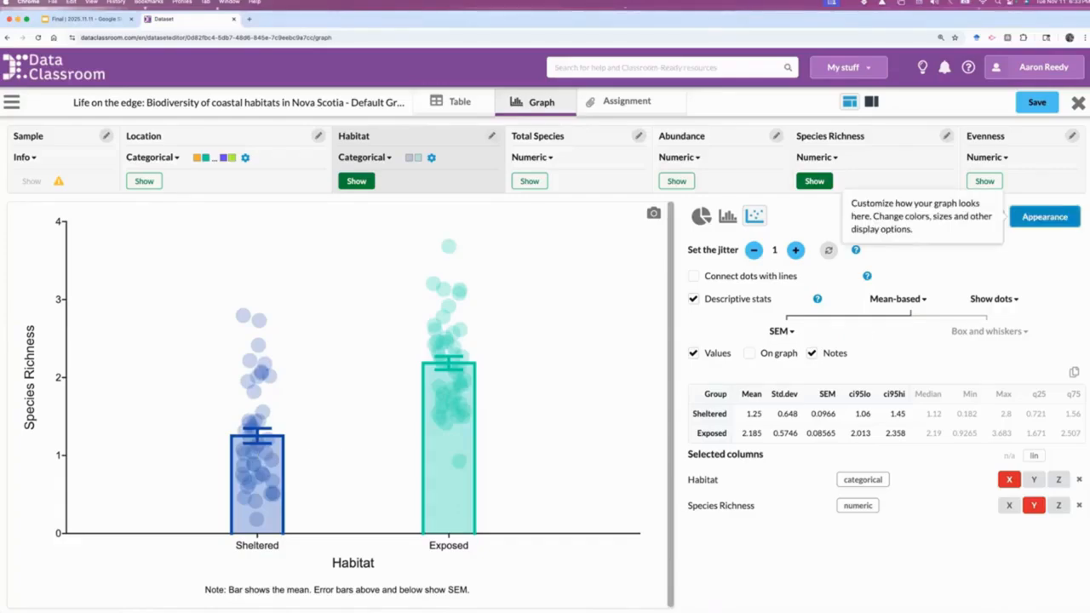
Reopen the graph's appearance settings and increase the general axis label size to 48
left_click(1044, 216)
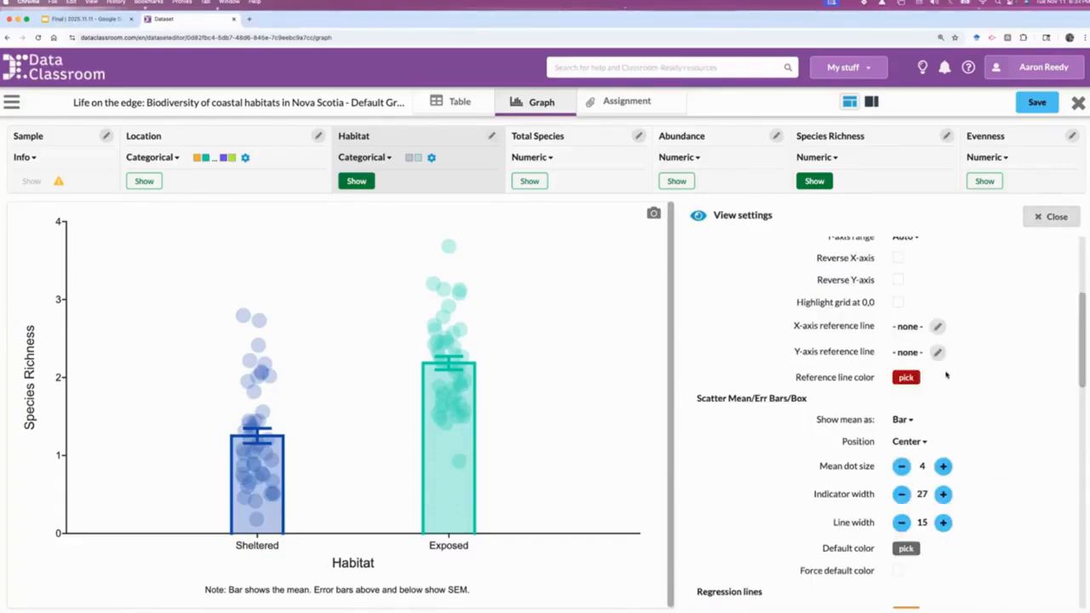
scroll(941, 375, "up", 5)
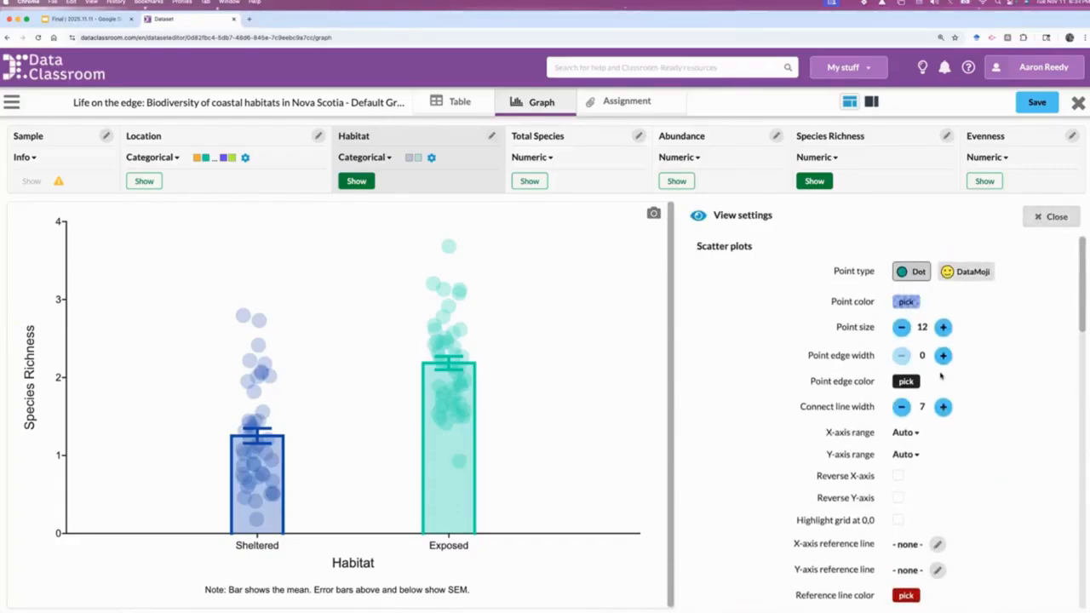
scroll(941, 376, "down", 15)
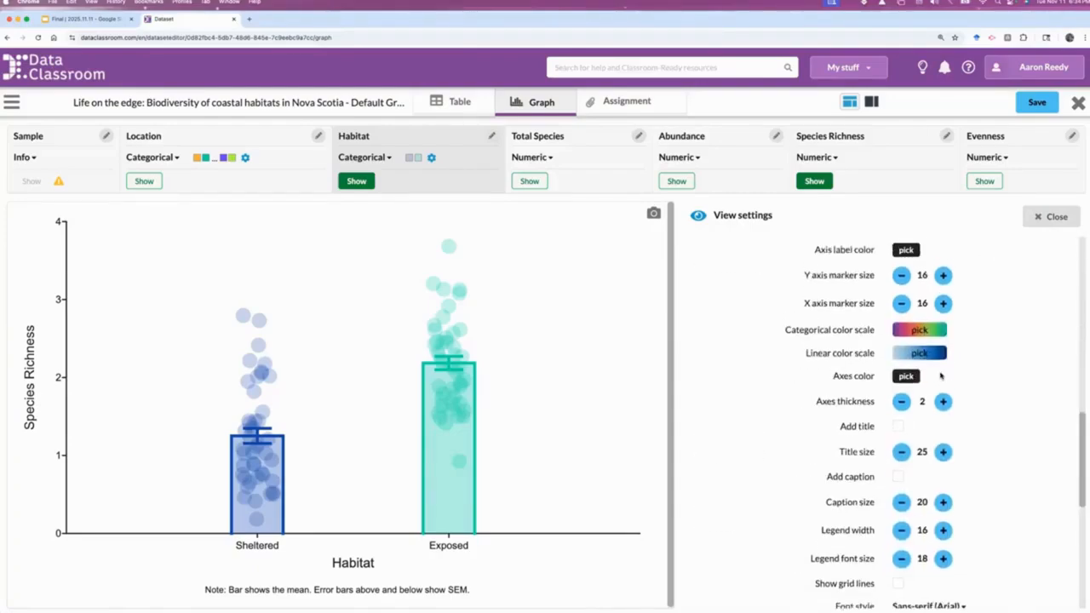
scroll(942, 376, "up", 2)
scroll(941, 376, "down", 4)
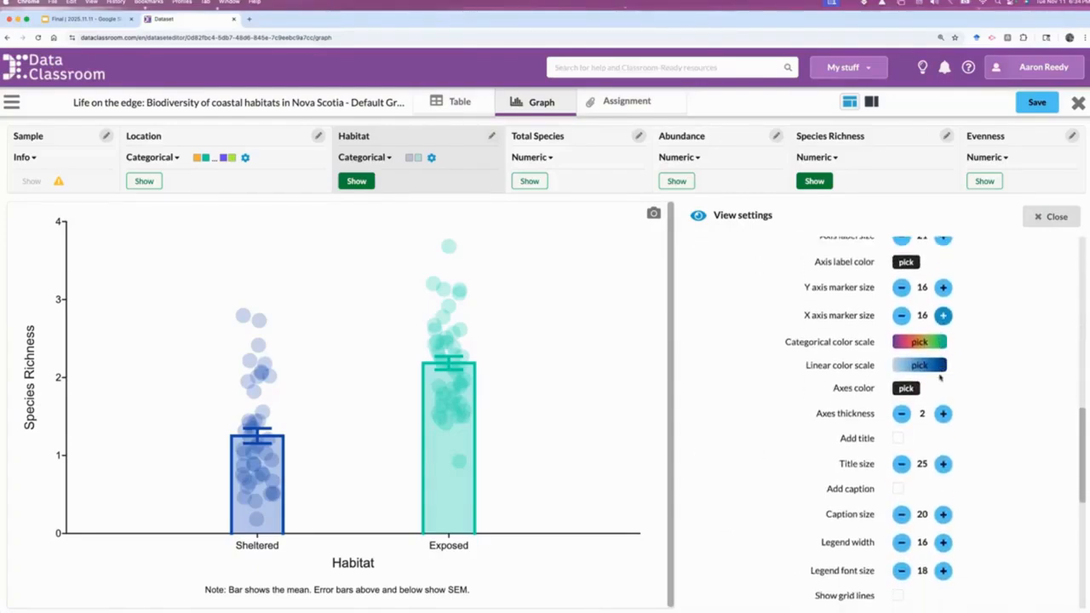
scroll(941, 376, "up", 13)
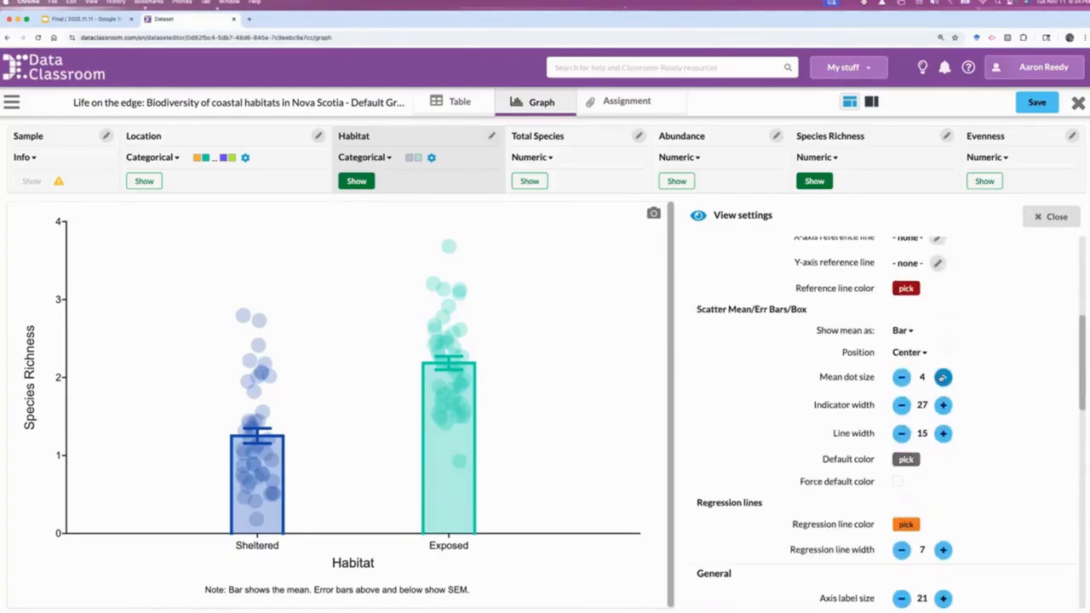
scroll(941, 426, "down", 6)
scroll(941, 492, "up", 3)
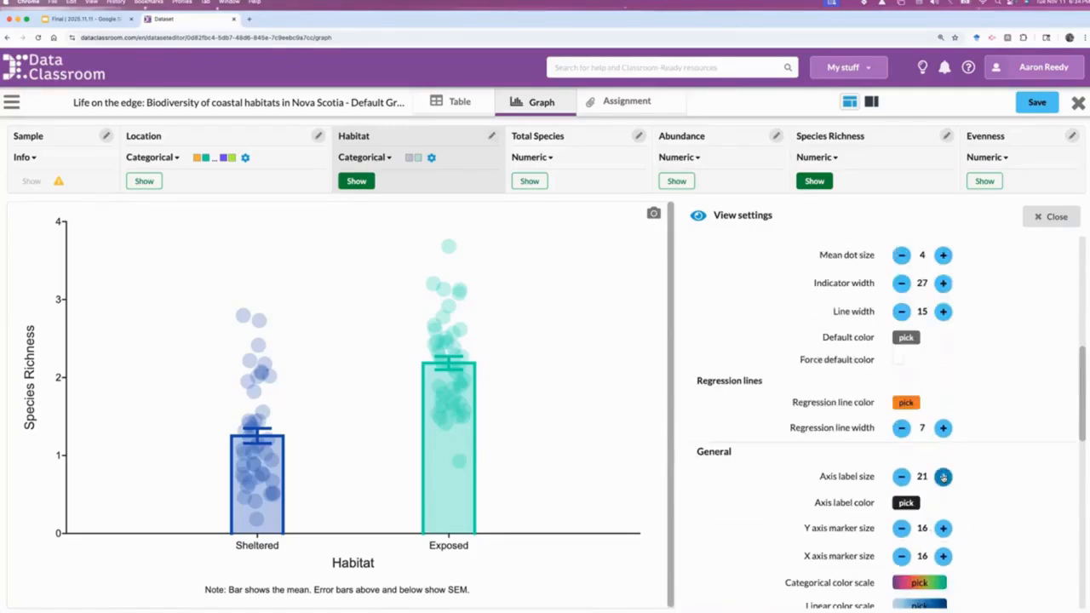
left_click(943, 478)
left_click(943, 478)
left_click(943, 477)
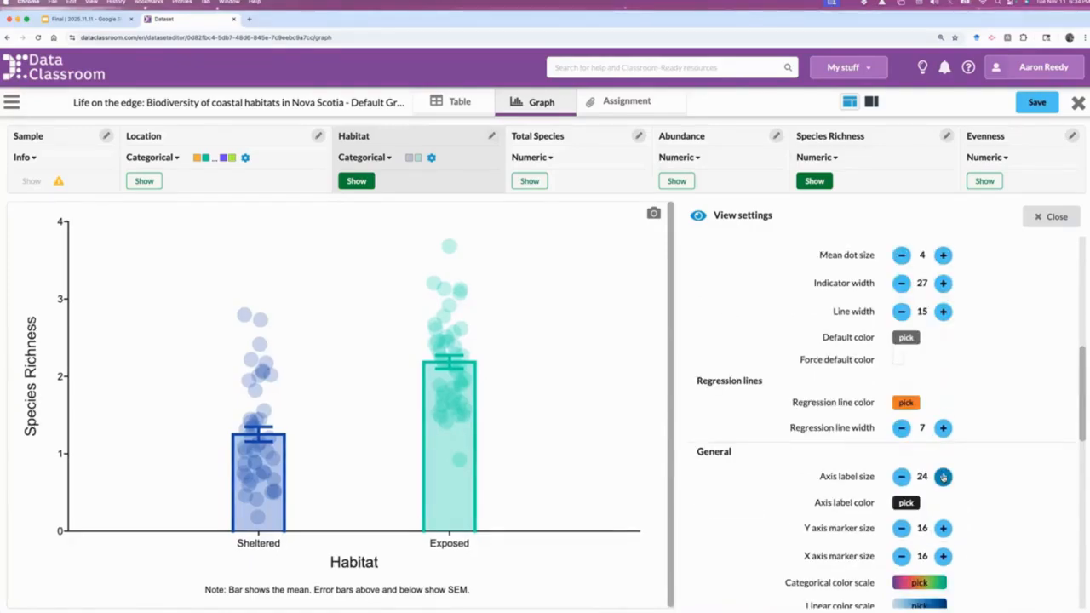
left_click(943, 478)
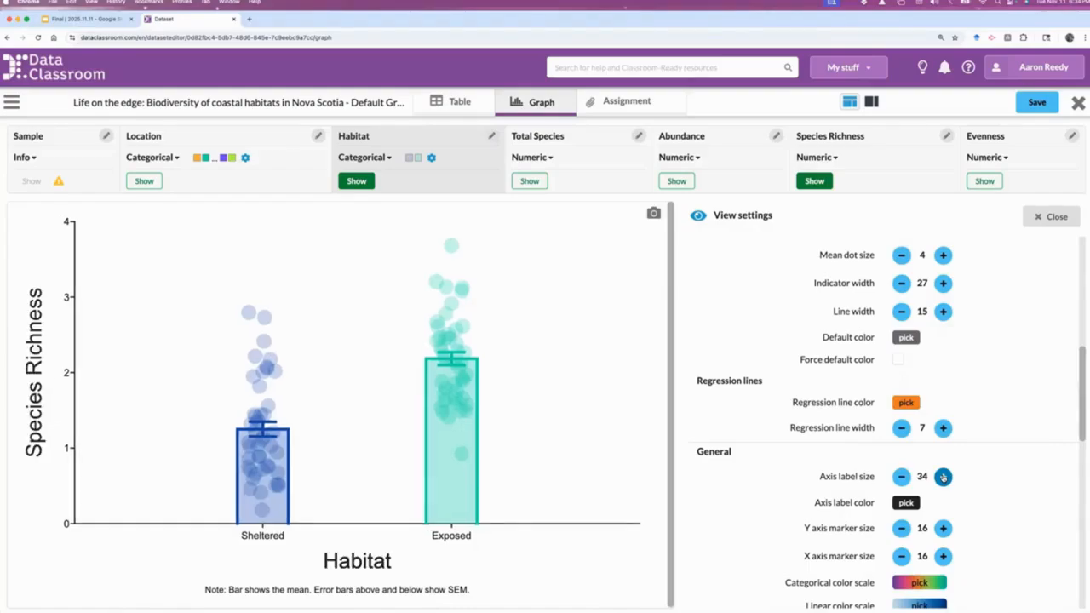
left_click(943, 478)
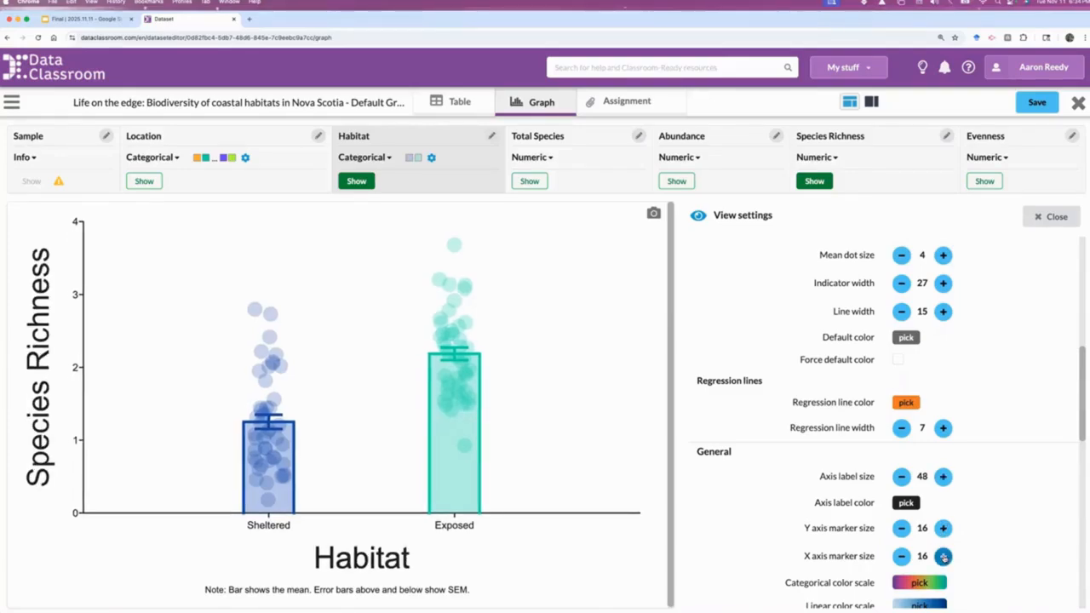
Increase the X axis marker size to 23 so the habitat category names are larger
left_click(943, 556)
left_click(943, 557)
left_click(943, 556)
left_click(943, 557)
left_click(943, 556)
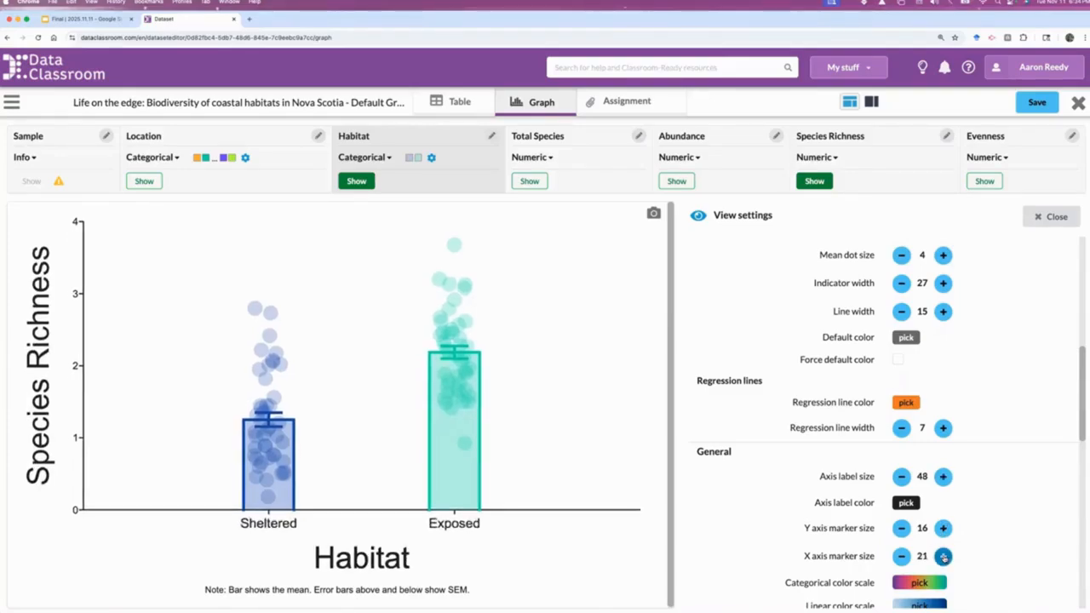
left_click(943, 556)
left_click(943, 557)
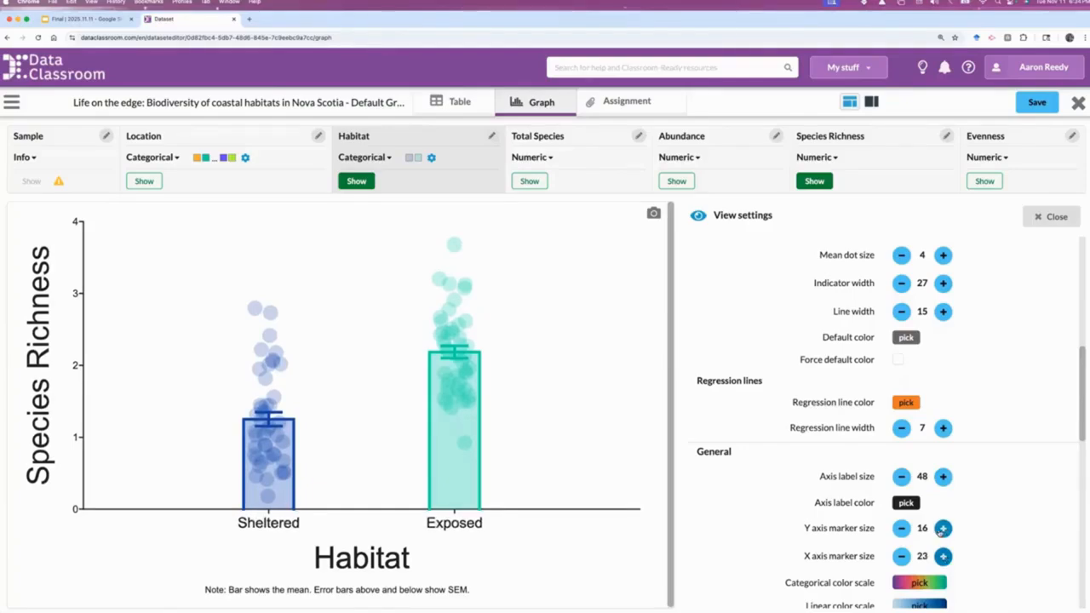
Increase the Y axis marker size to 19 and close the appearance settings
left_click(943, 528)
left_click(943, 529)
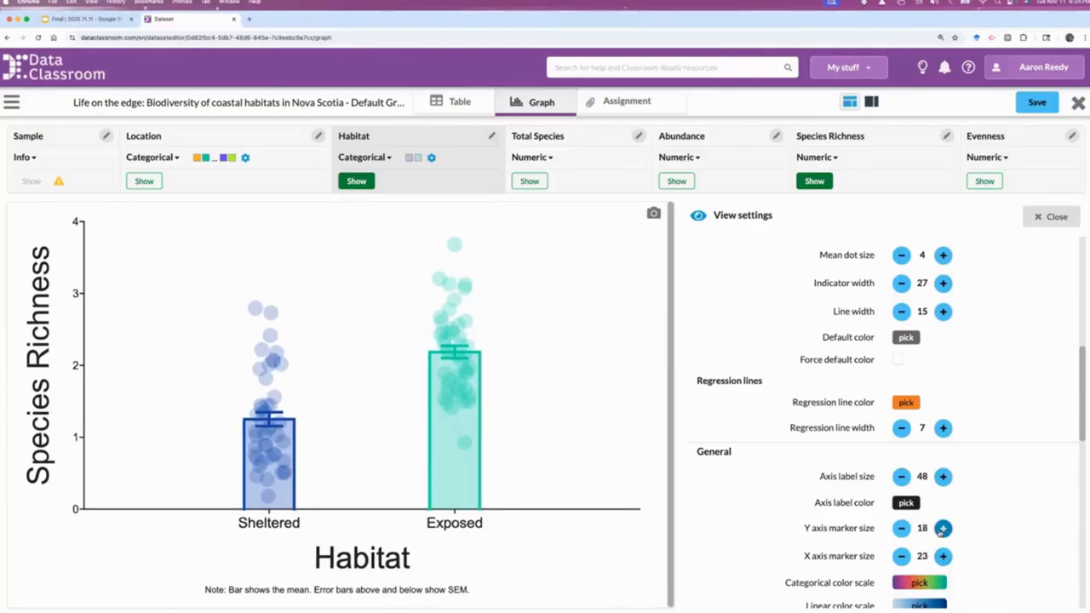
left_click(943, 529)
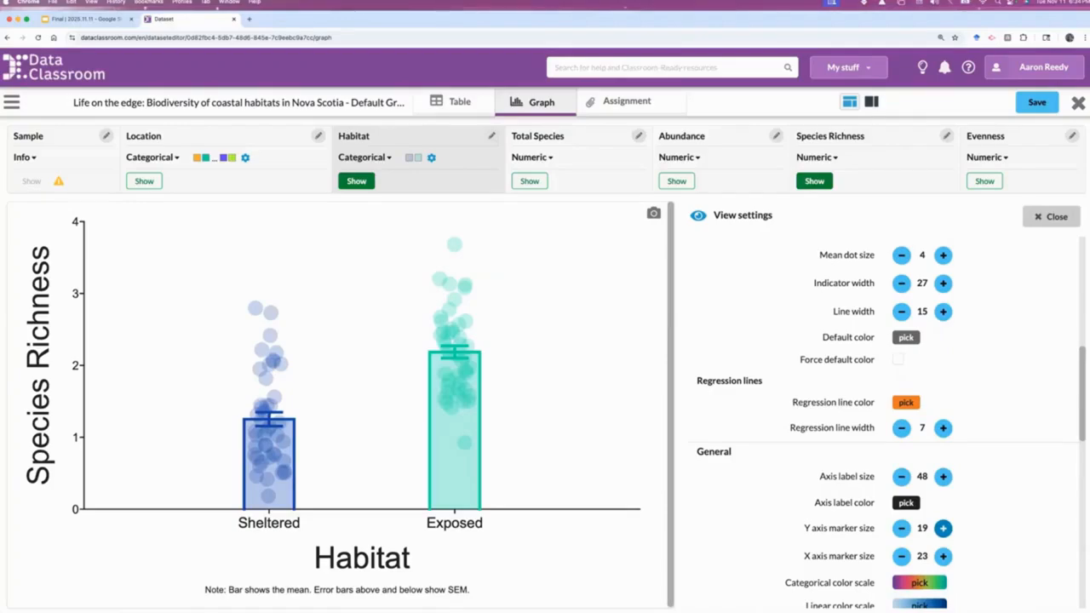
left_click(1052, 216)
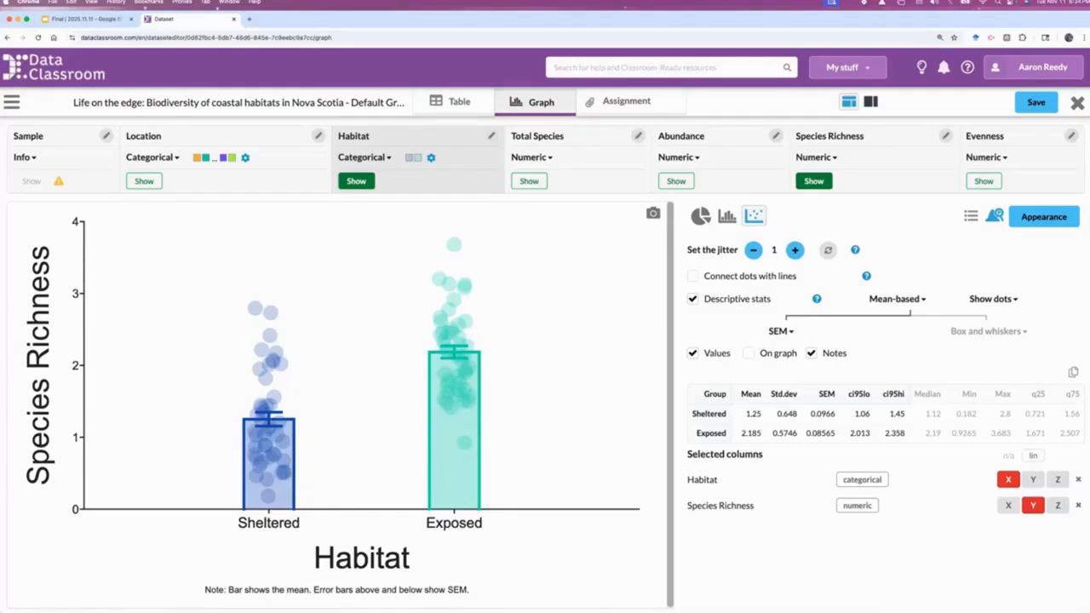
Narrow the browser window to about 60% of the screen width, center it, and copy the reshaped graph image to the clipboard
left_click_drag(1089, 263, 656, 304)
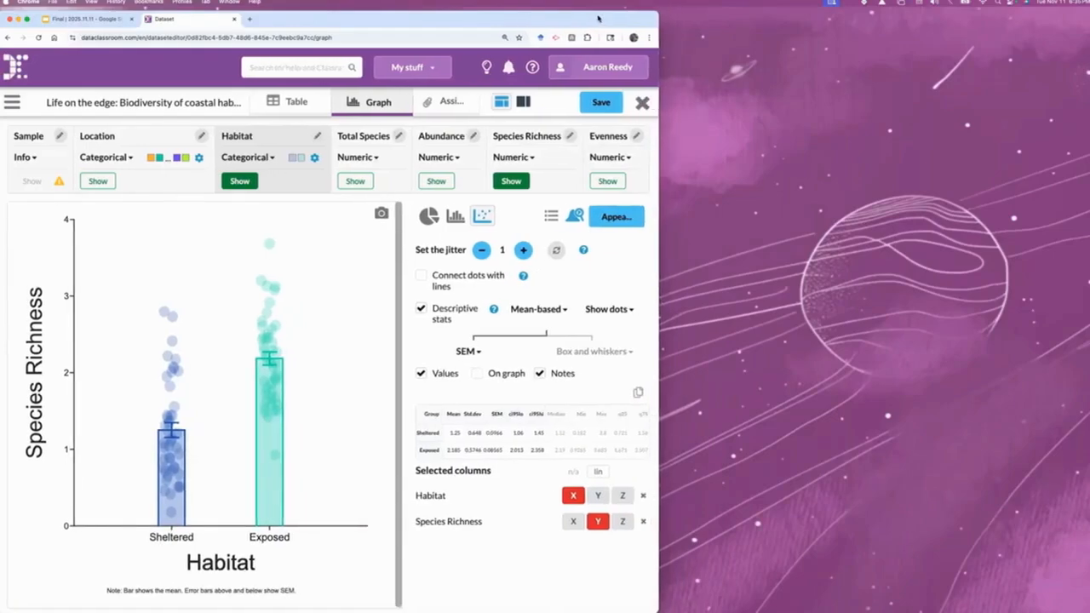
left_click_drag(598, 18, 790, 15)
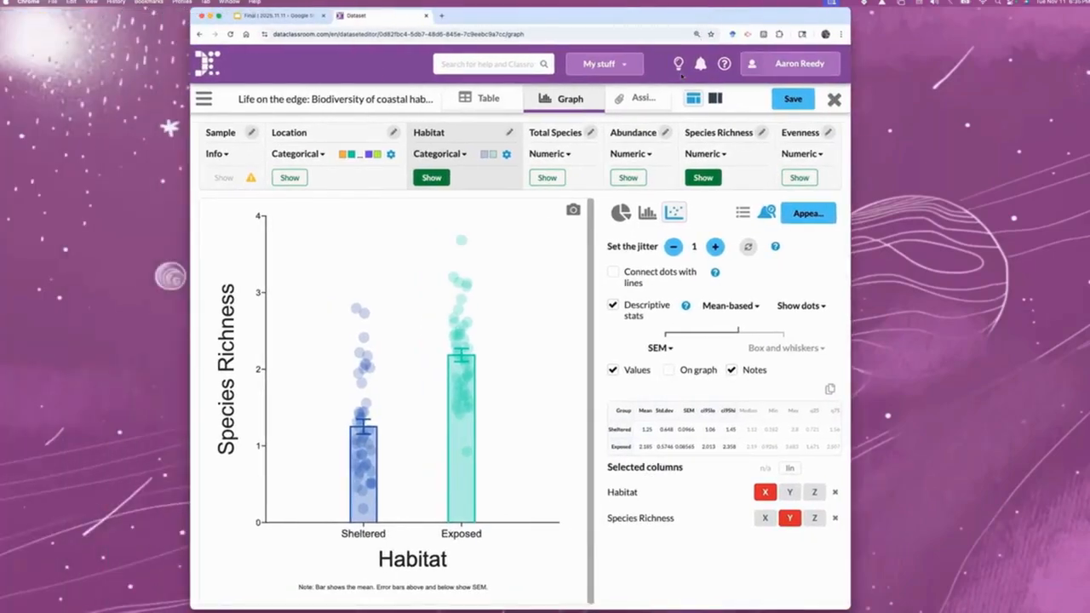
left_click(573, 210)
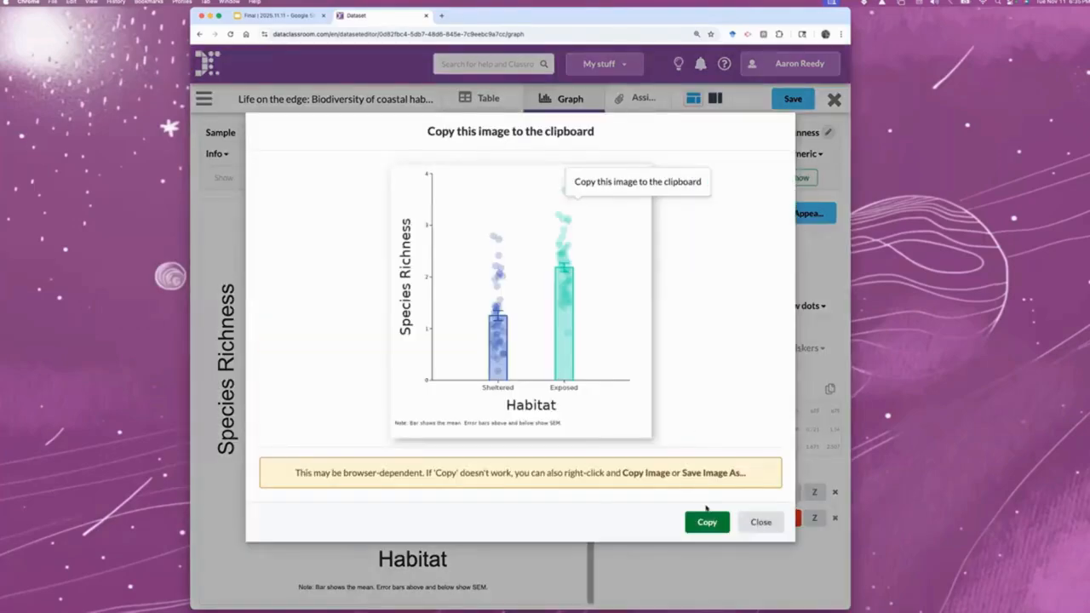
left_click(708, 521)
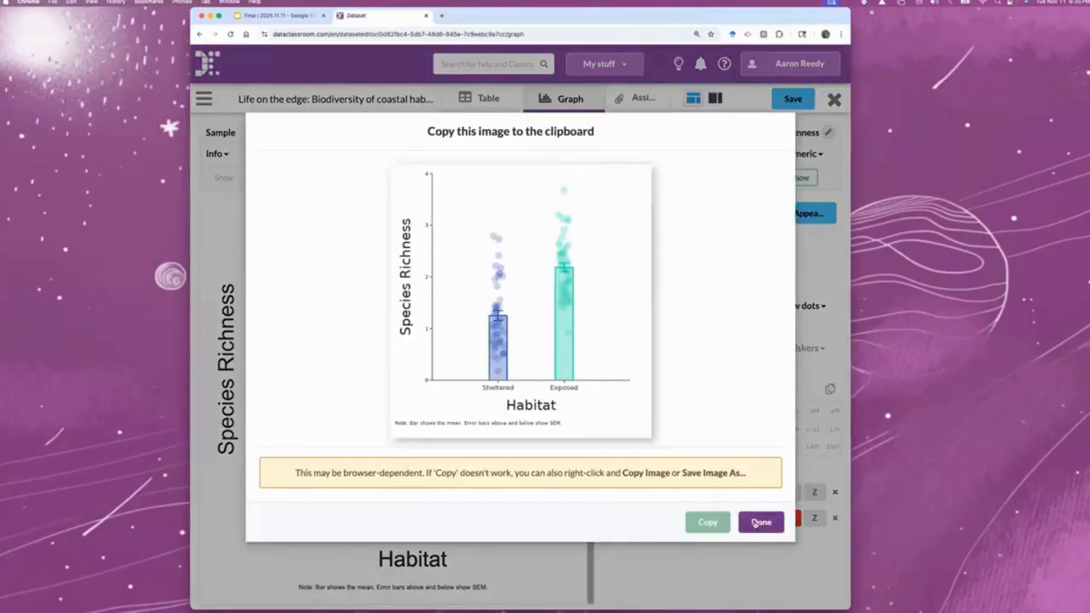
left_click(758, 523)
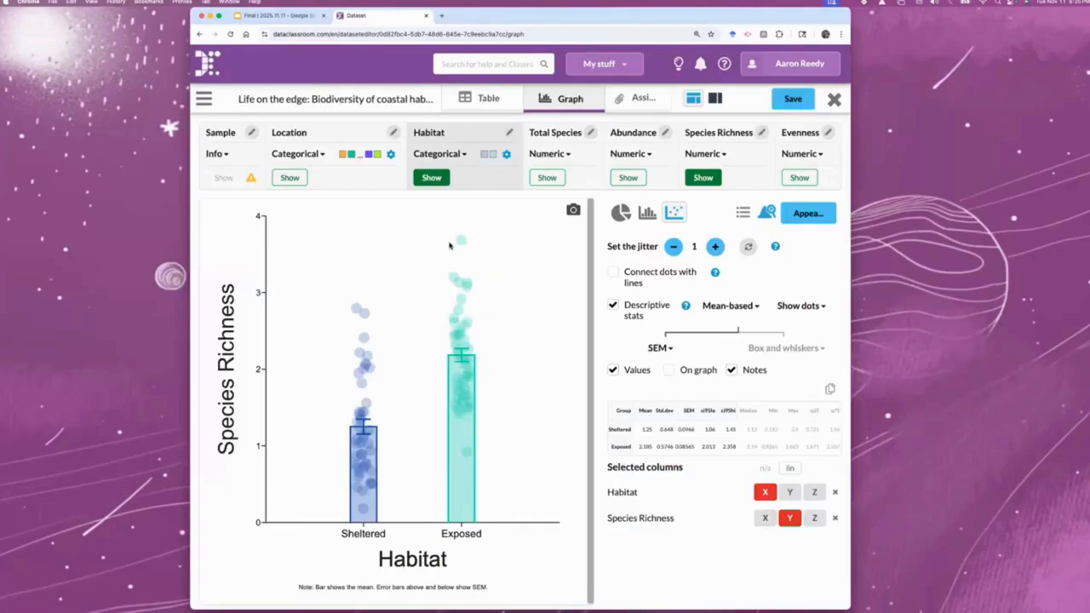